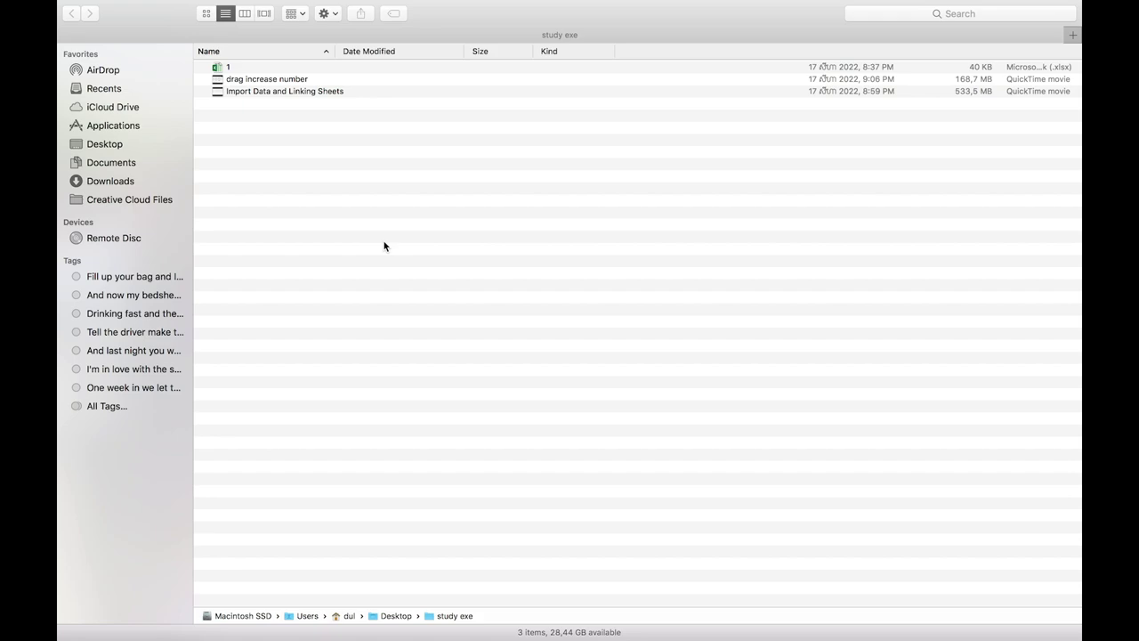
Step: Preview the student results workbook 1 in Finder with Quick Look, then close the preview
left_click(235, 72)
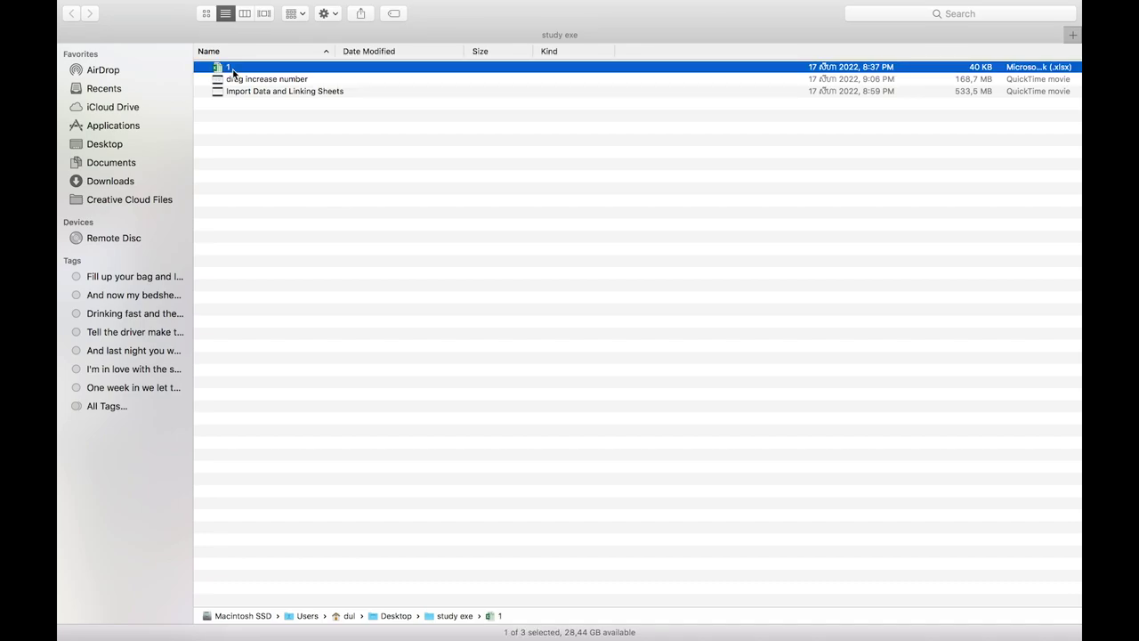
key("space")
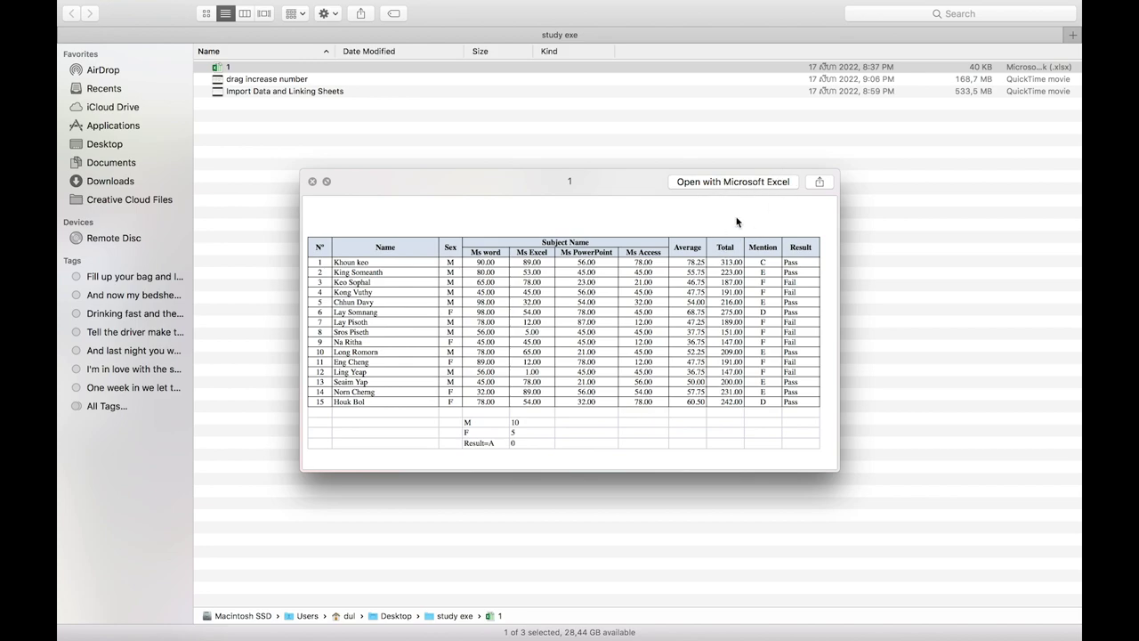
key("space")
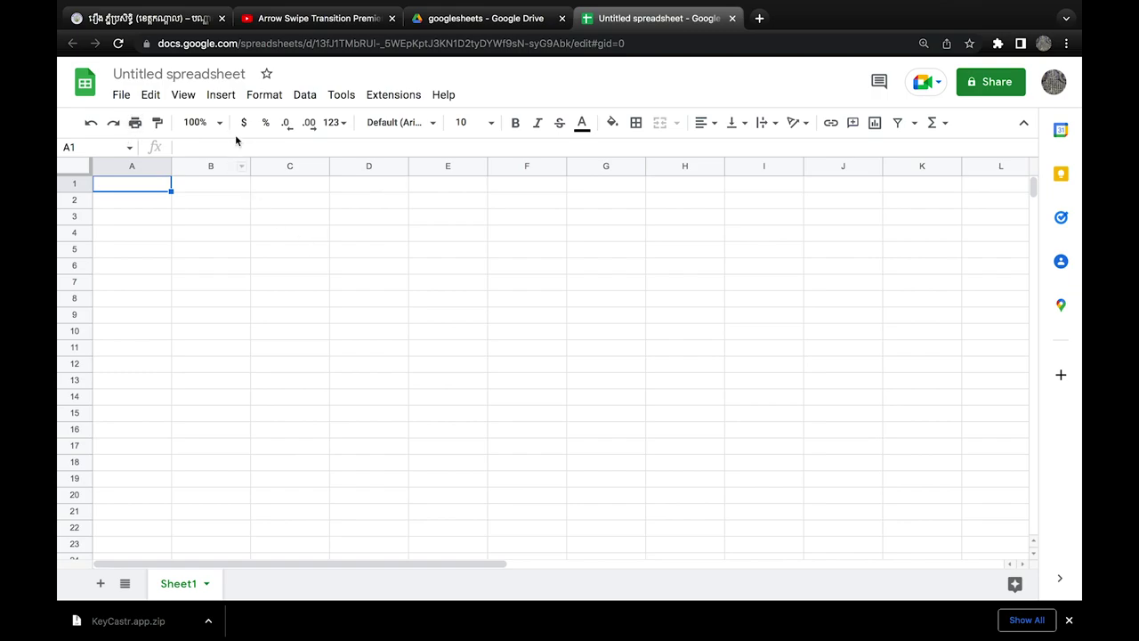
Step: Upload workbook 1.xlsx from the study exe folder into the Import file dialog
left_click(120, 96)
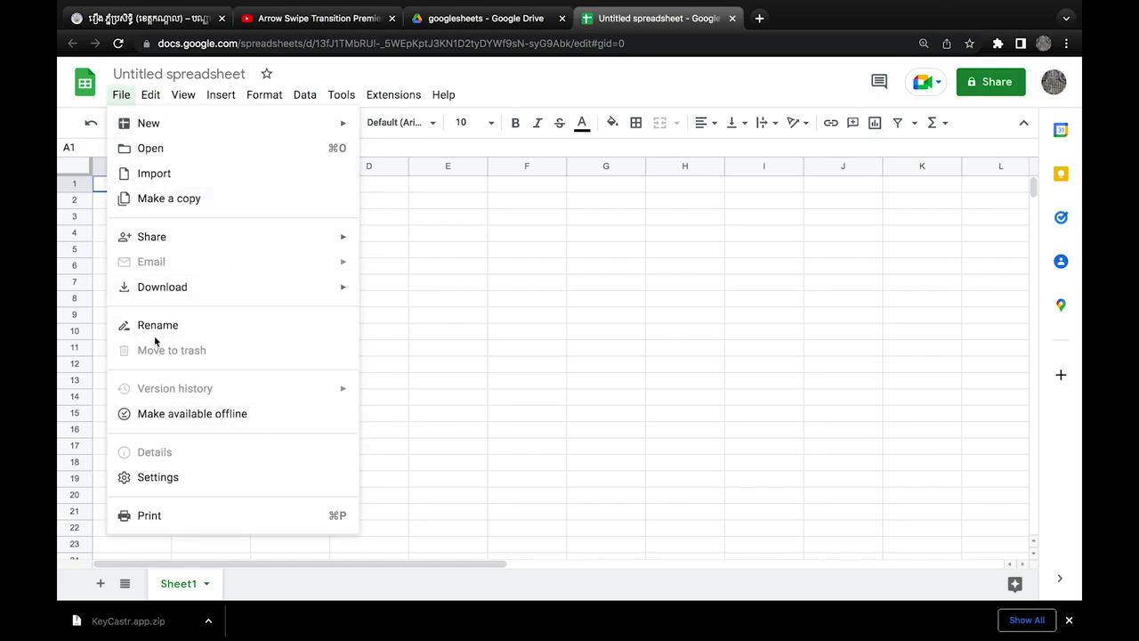
left_click(195, 182)
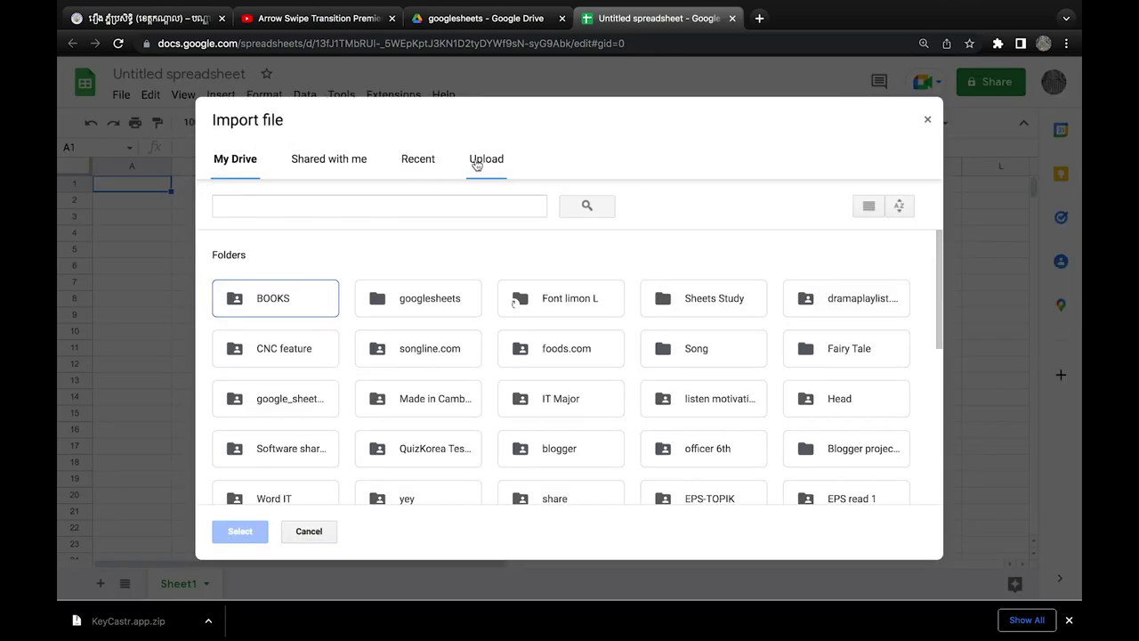
left_click(476, 163)
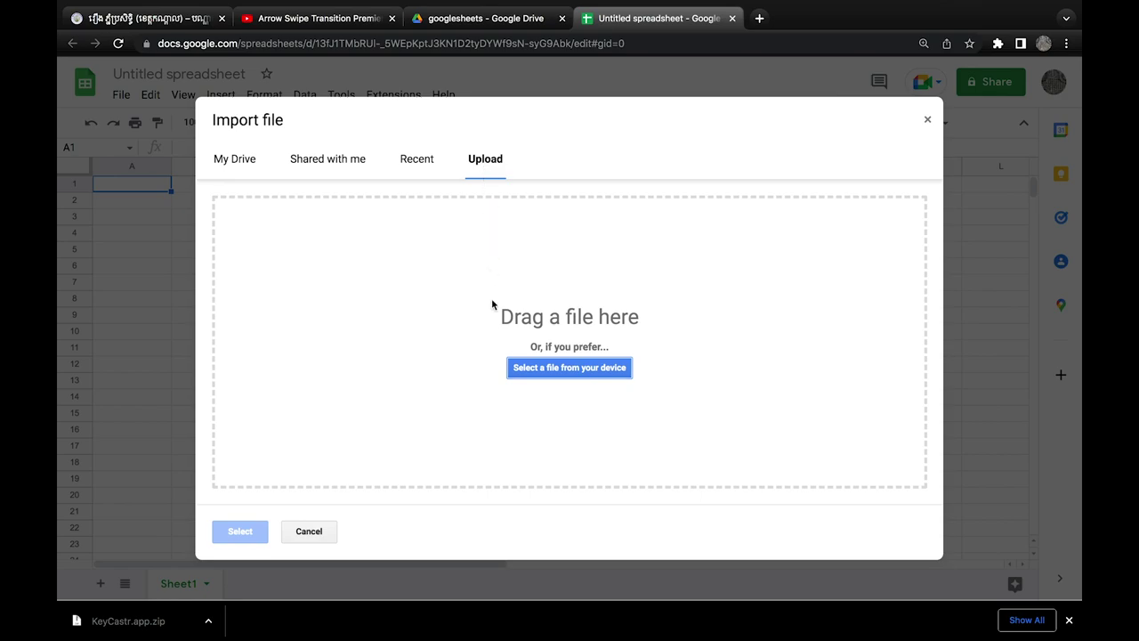
left_click(570, 372)
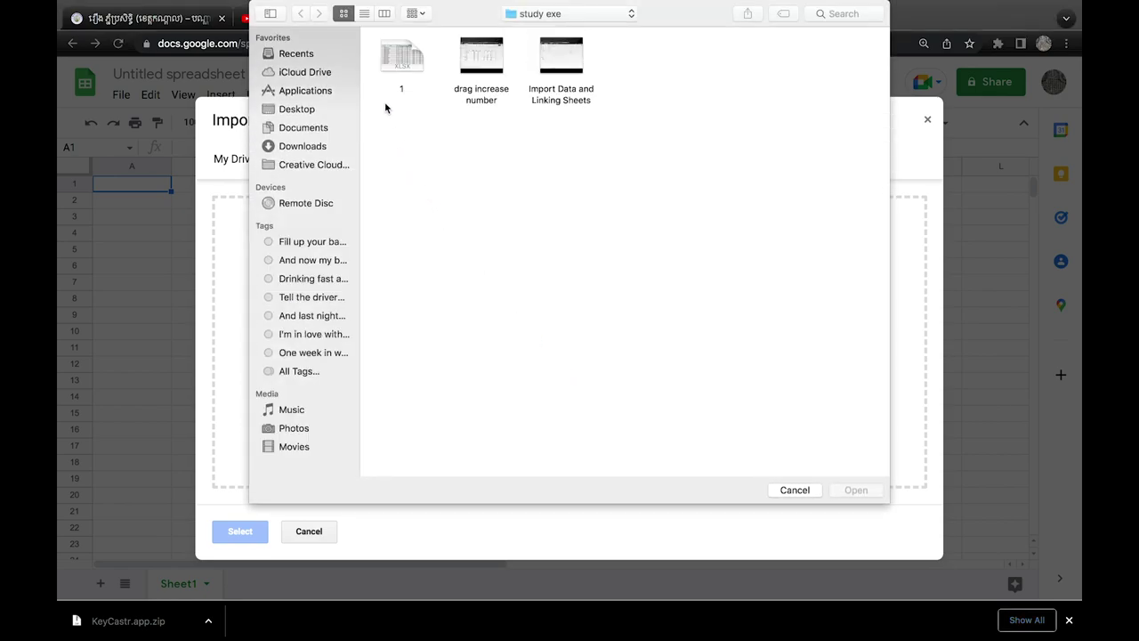
left_click(401, 58)
key("space")
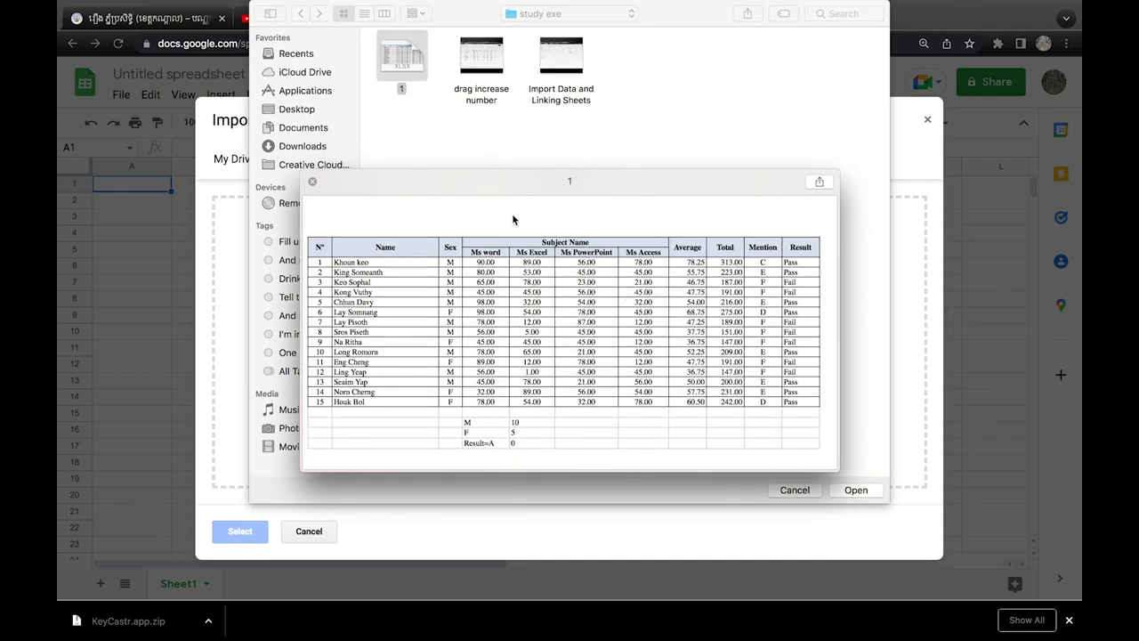
key("space")
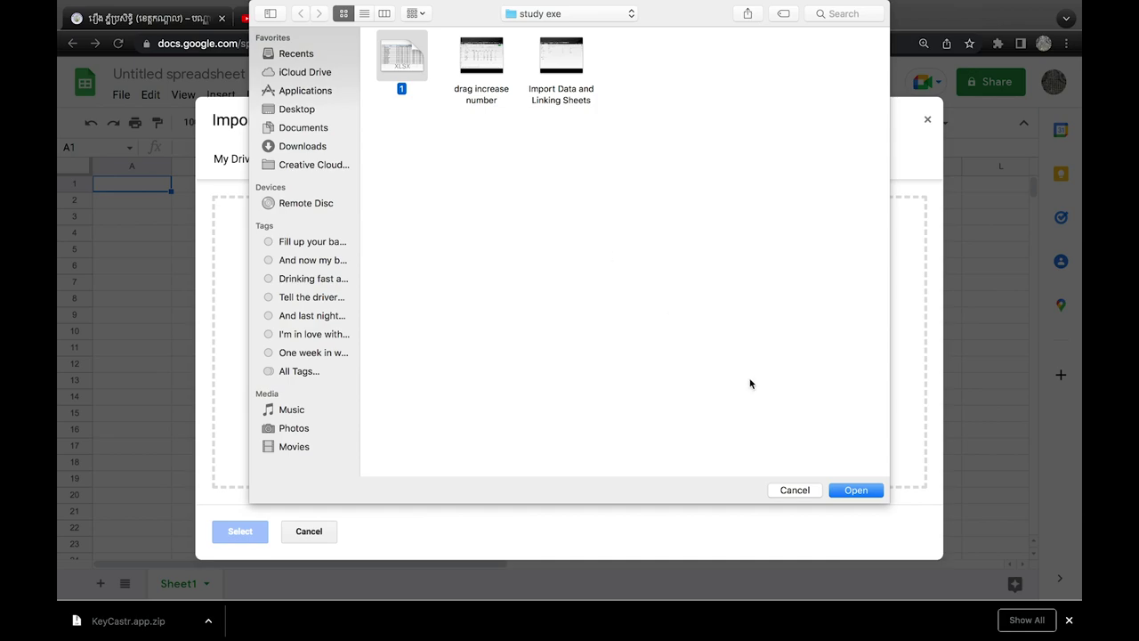
left_click(855, 491)
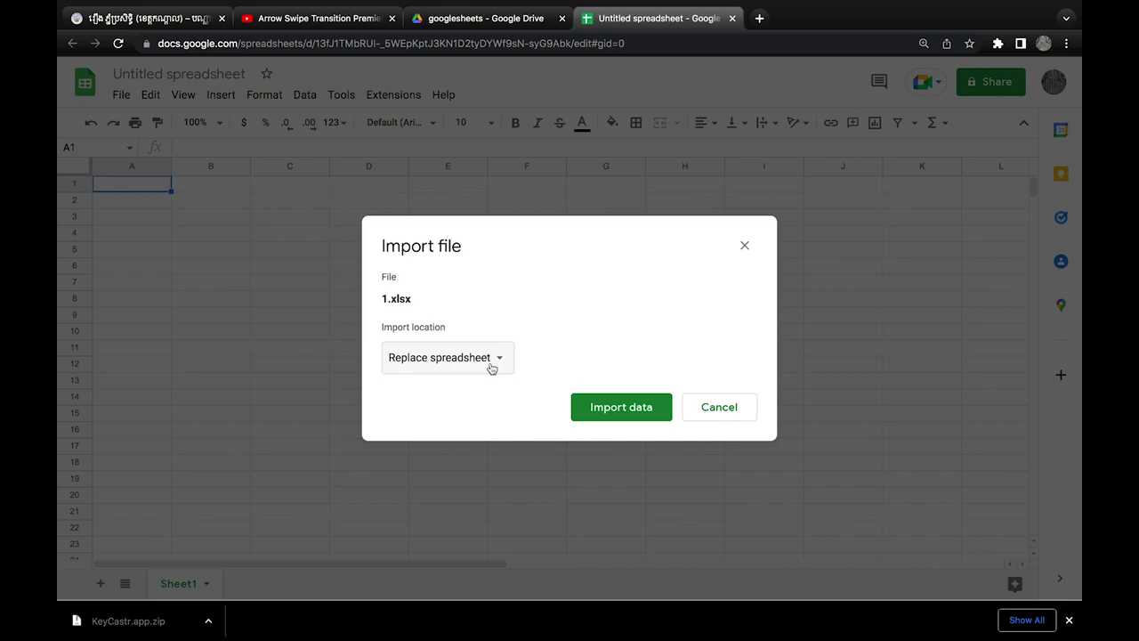
Step: Import the 1.xlsx data with Replace spreadsheet as the import location
left_click(491, 368)
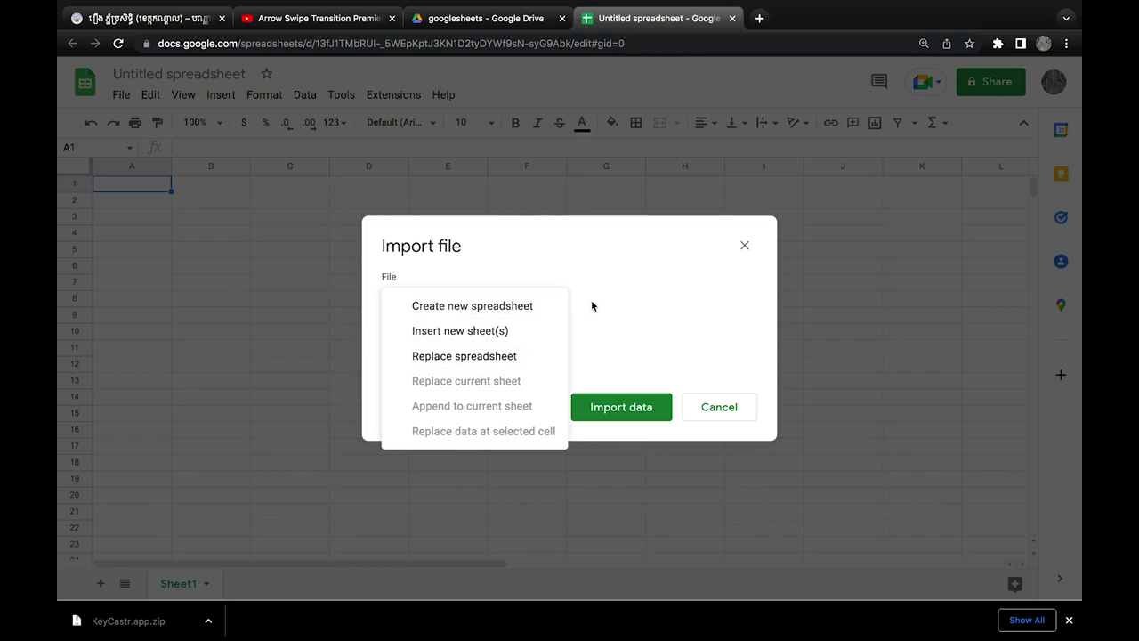
left_click(464, 358)
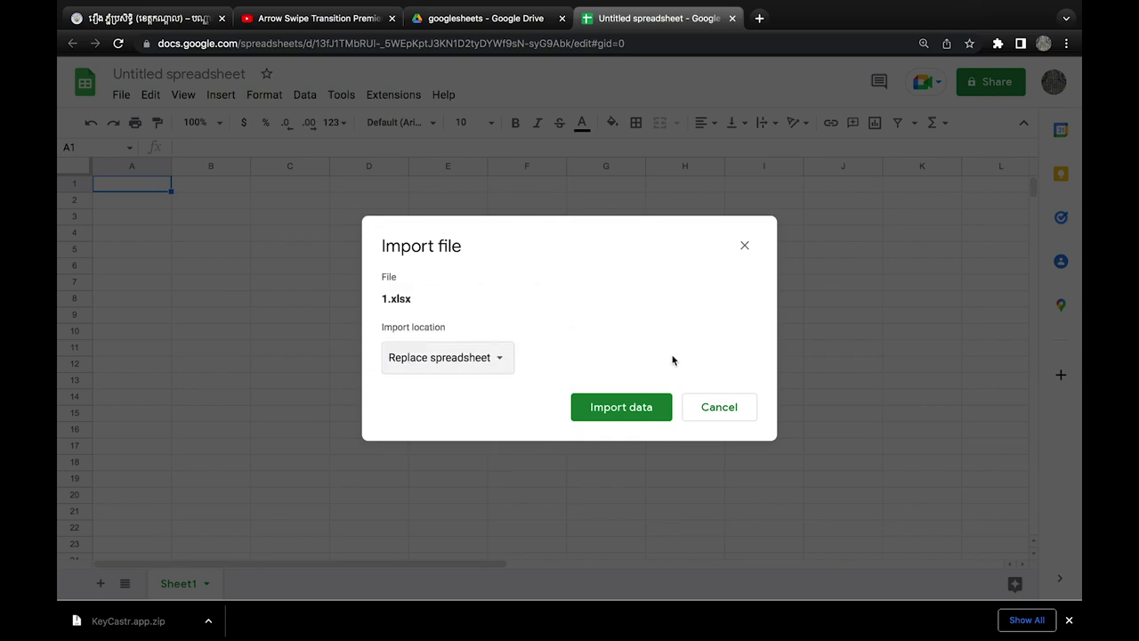
left_click(633, 405)
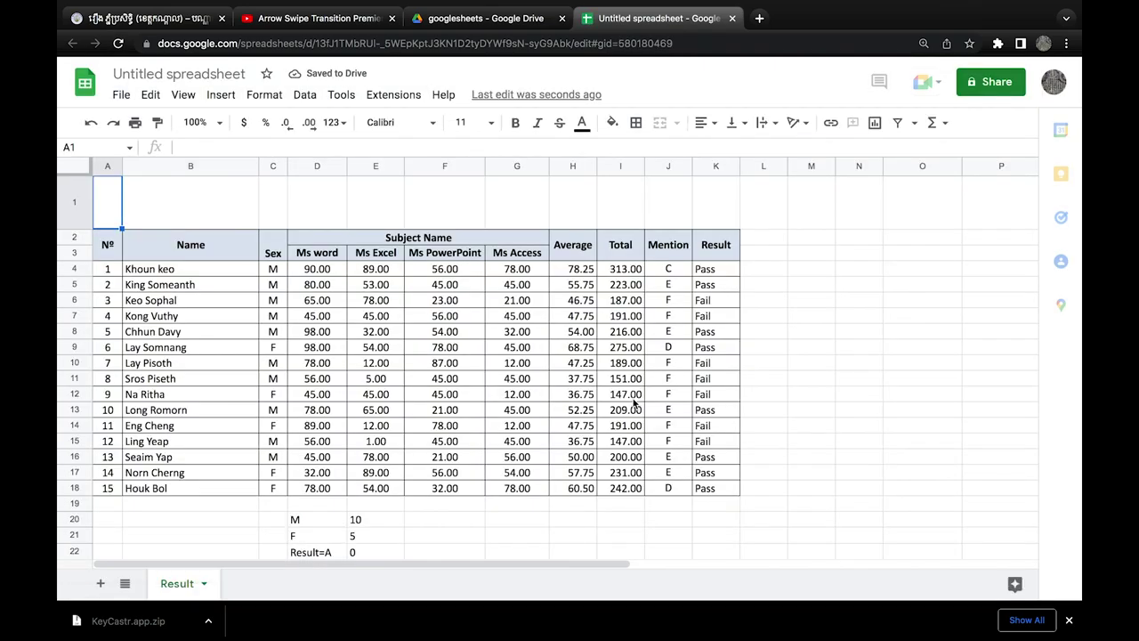
Step: Change the spreadsheet title from Untitled spreadsheet to ListName
scroll(635, 402, "down", 3)
scroll(635, 402, "up", 3)
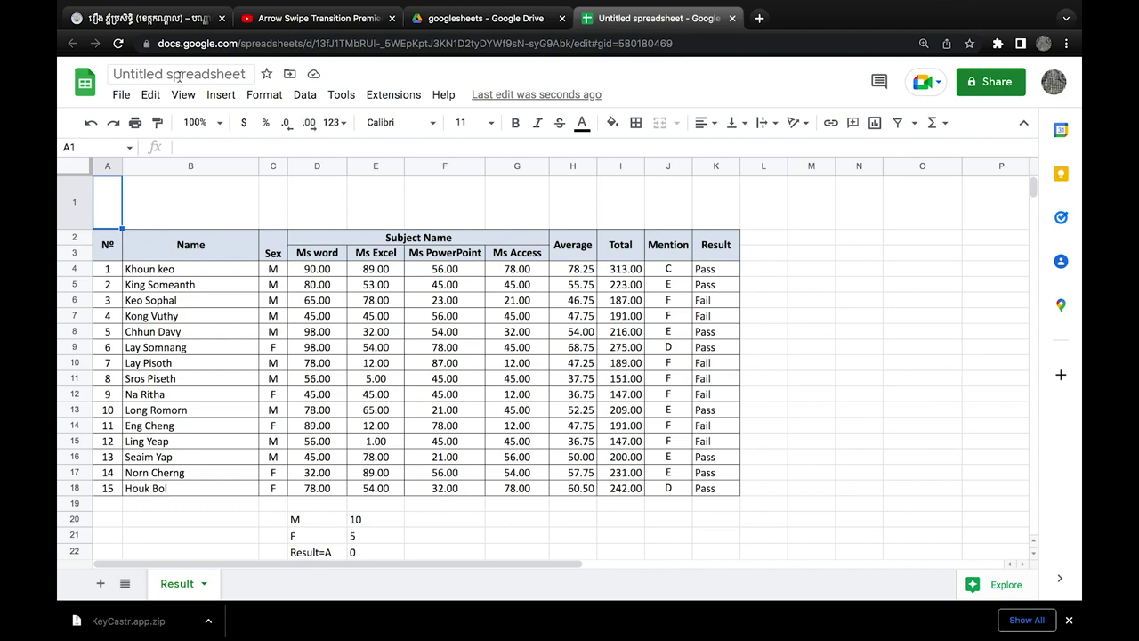
left_click(178, 74)
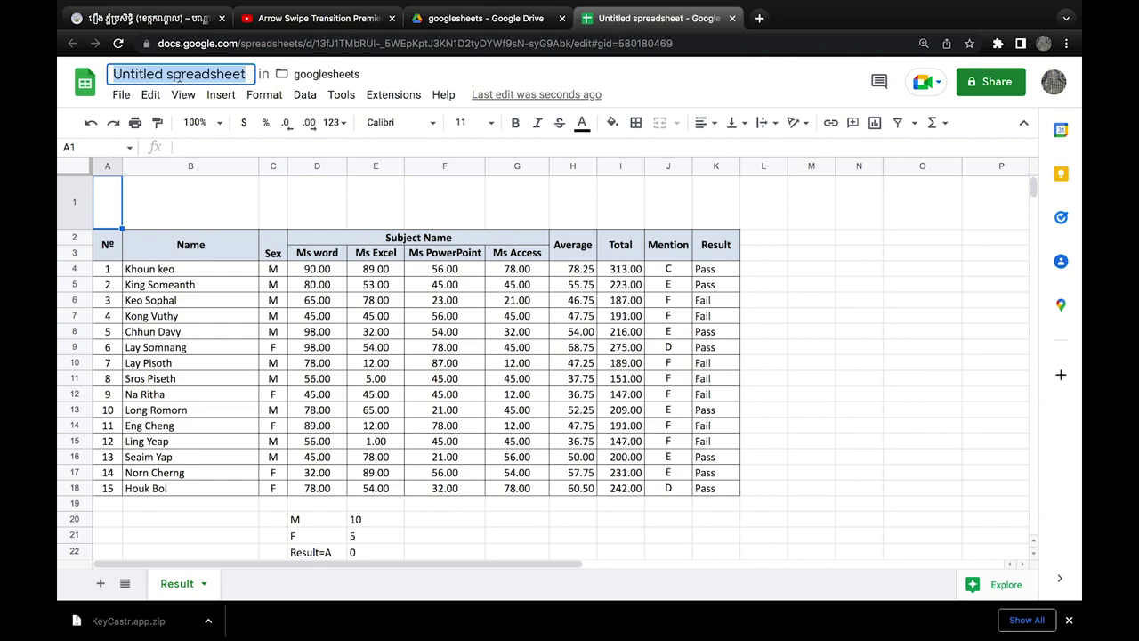
type("name")
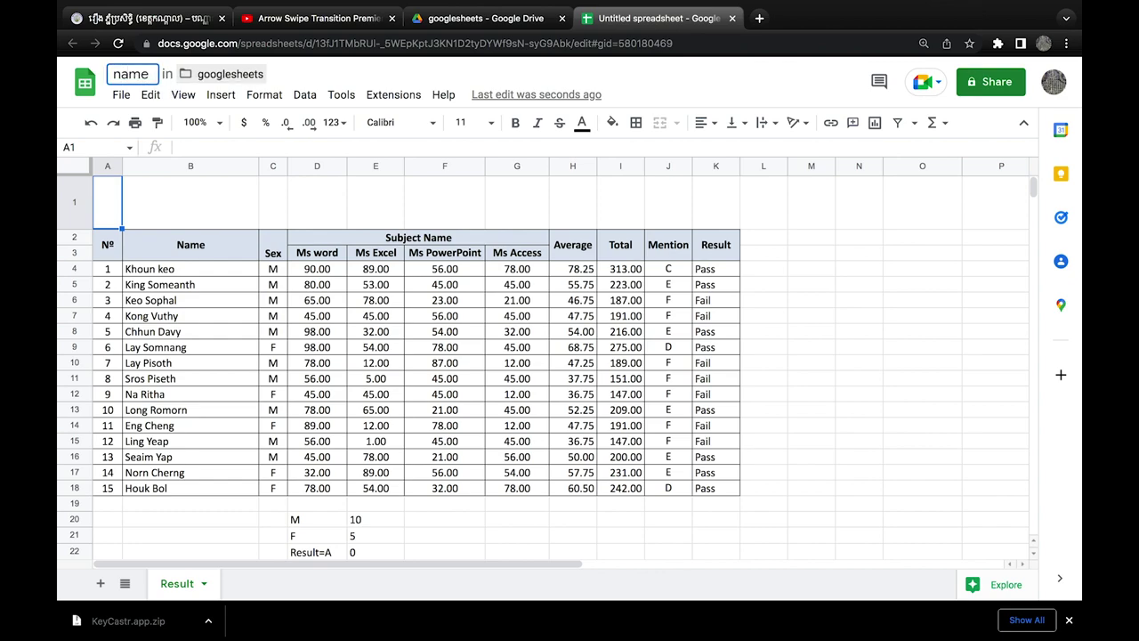
key("BackSpace")
key("BackSpace")
key("BackSpace")
key("BackSpace")
type("List")
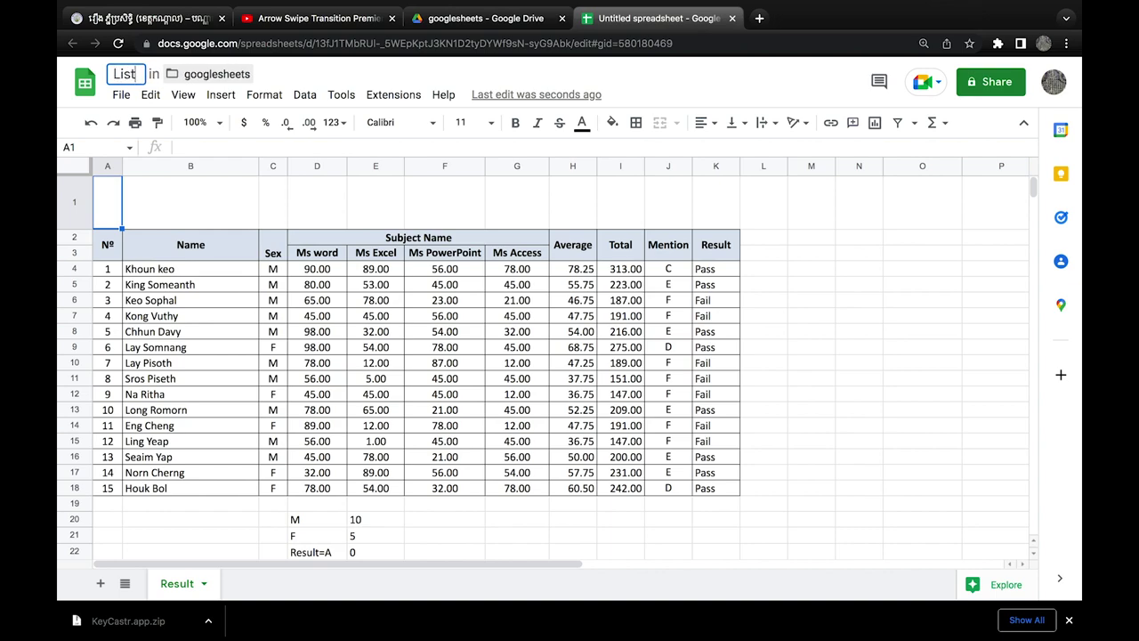
type("Name")
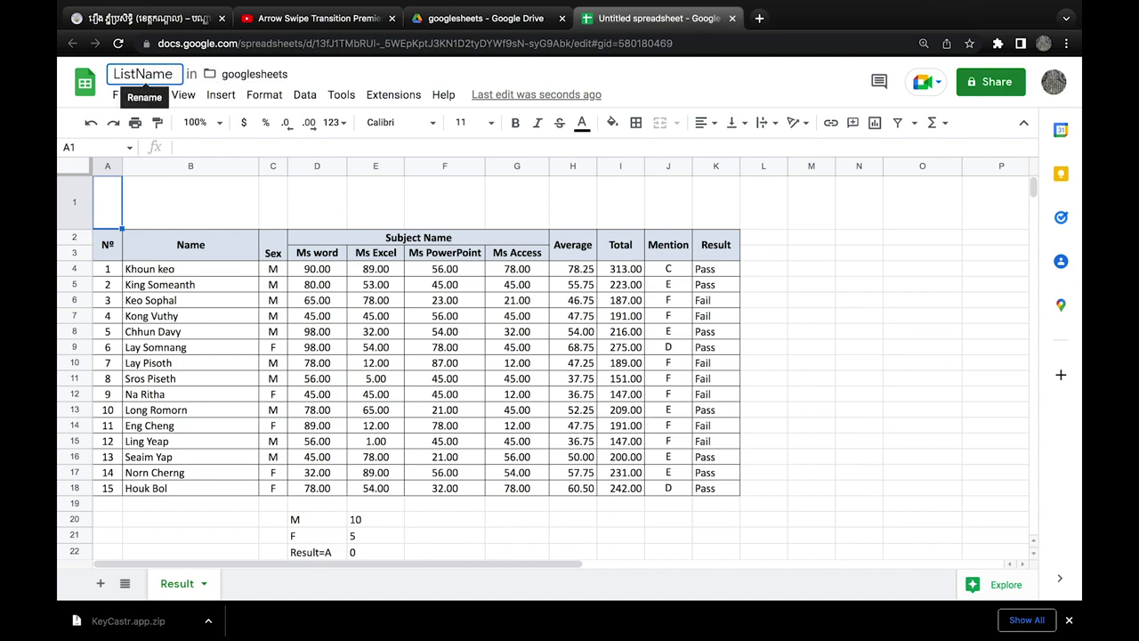
left_click(464, 65)
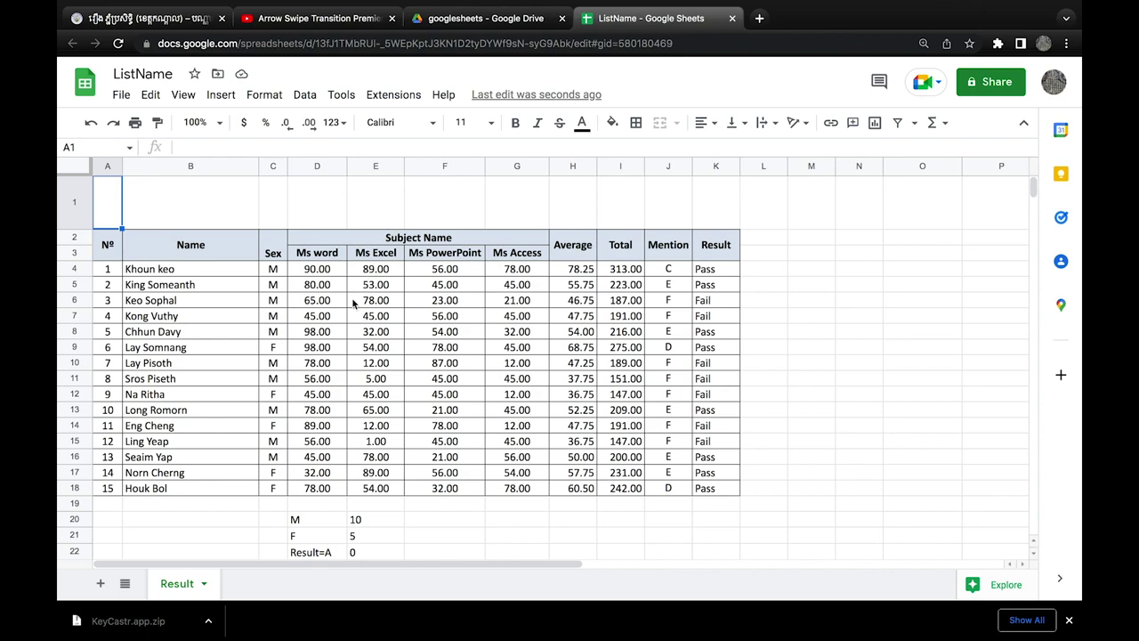
Step: Inspect the first student's name, sex and Ms word score in cells B4 to D4
scroll(303, 210, "down", 2)
scroll(303, 209, "down", 1)
scroll(303, 209, "up", 3)
left_click(212, 270)
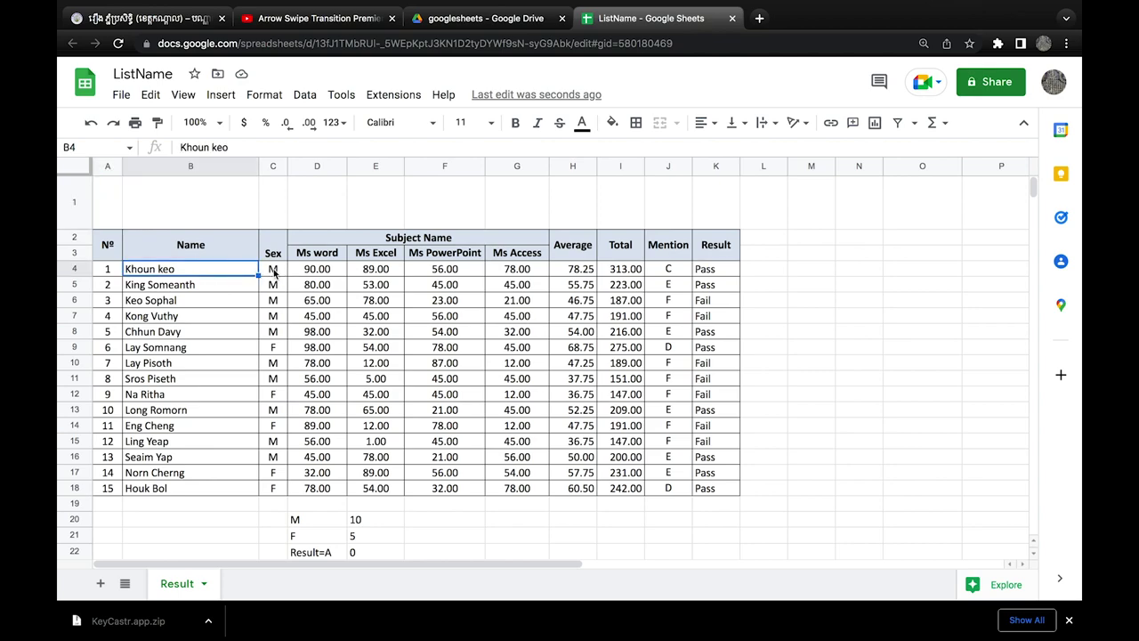
left_click(273, 269)
left_click(312, 271)
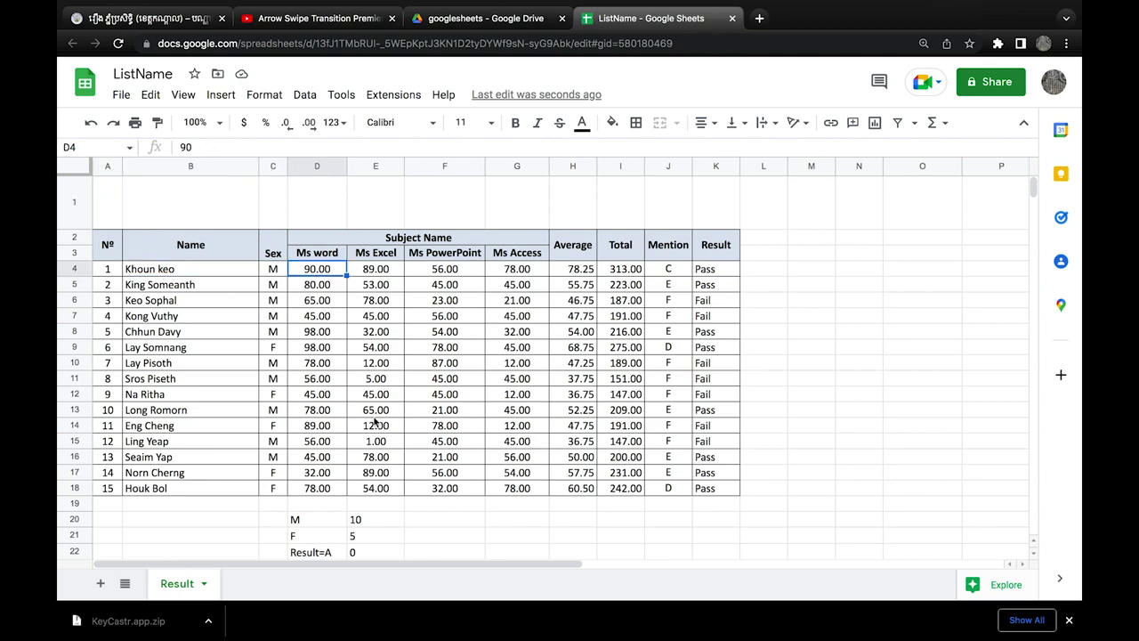
Step: Check the COUNTIF formulas in E20 and E21, then go to the googlesheets Drive folder
scroll(373, 424, "down", 2)
left_click(357, 406)
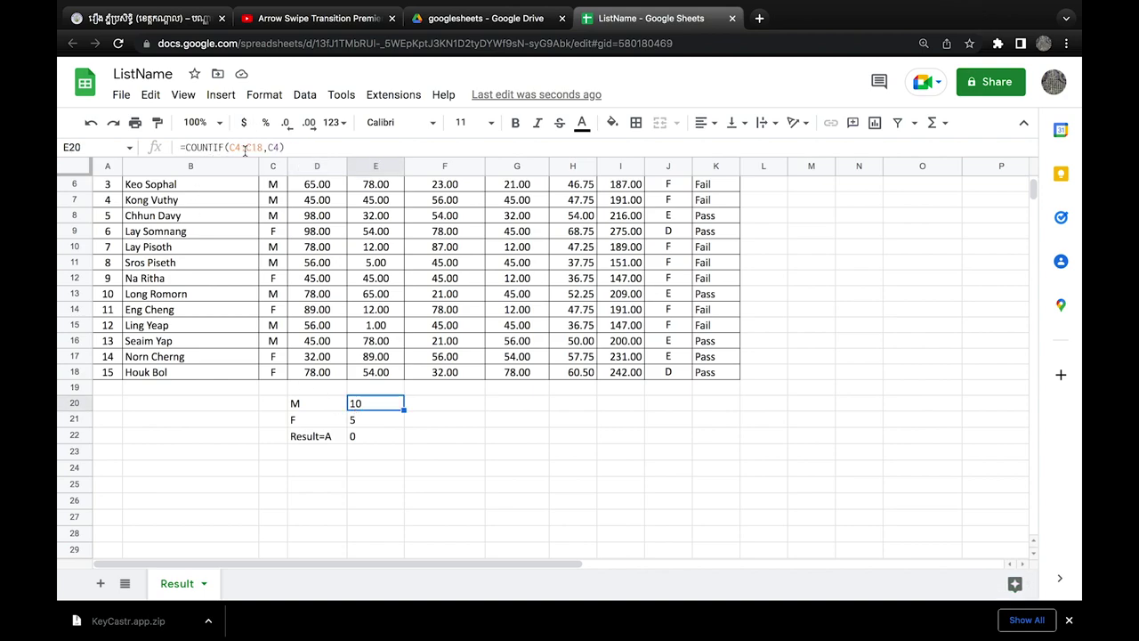
left_click(360, 420)
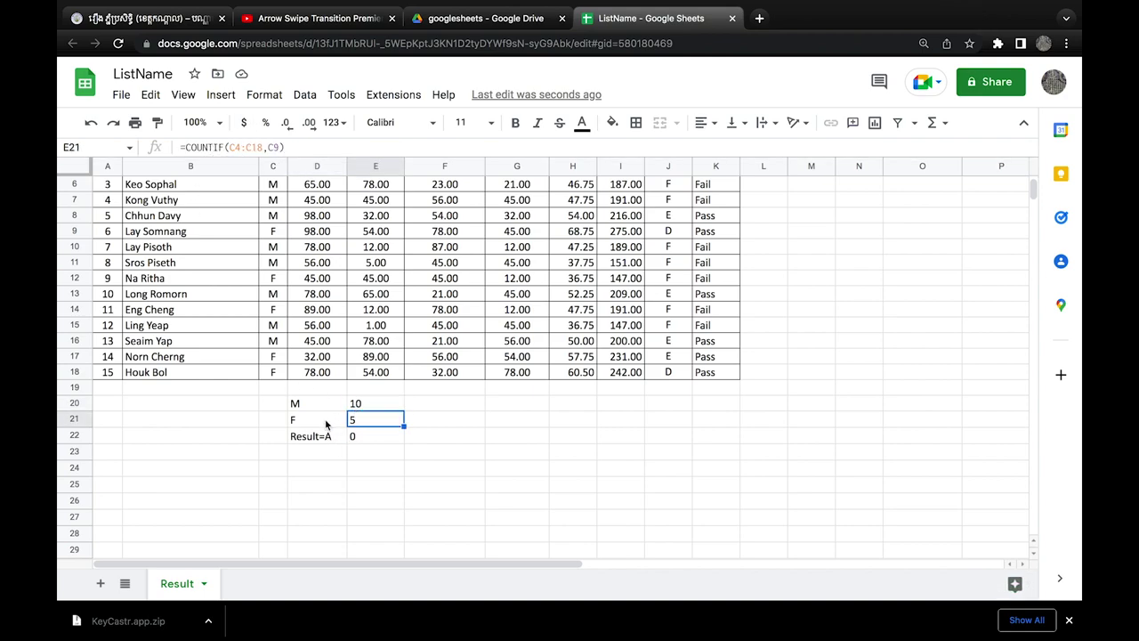
scroll(354, 271, "up", 3)
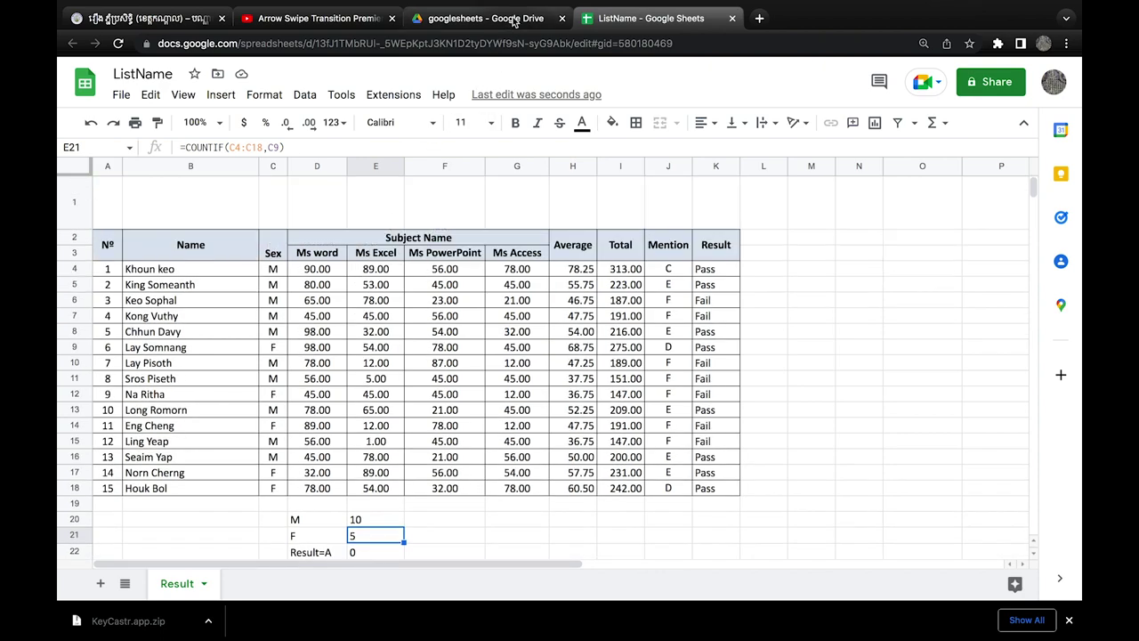
left_click(499, 18)
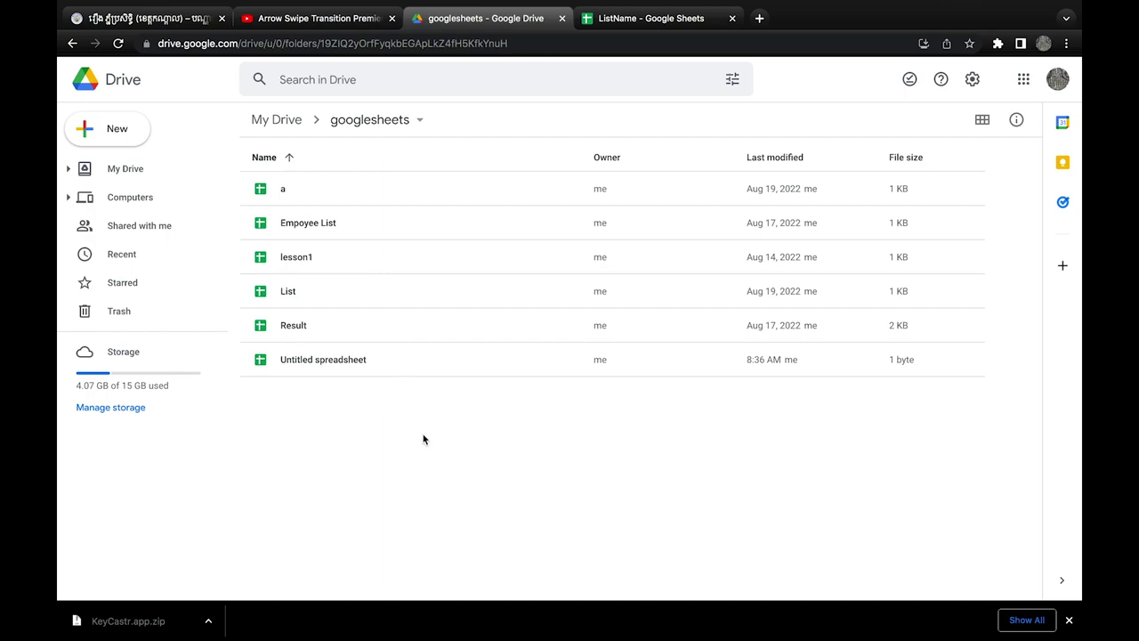
Step: Open ListName from the googlesheets Drive folder to verify it, then close the duplicate tab
left_click(184, 204)
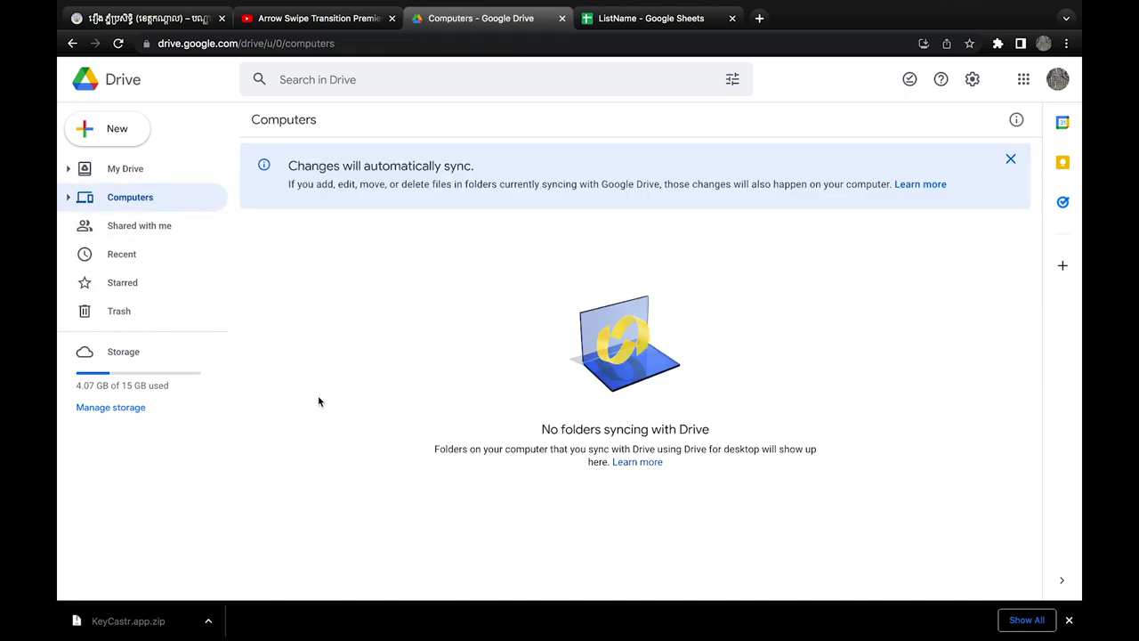
left_click(74, 44)
left_click(311, 321)
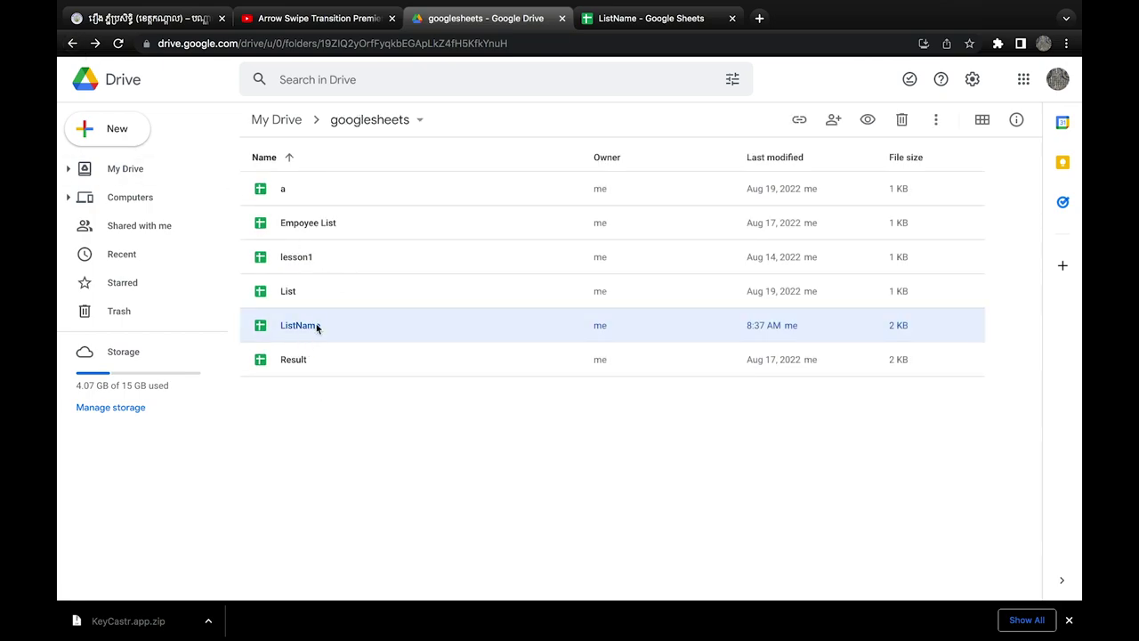
double_click(316, 327)
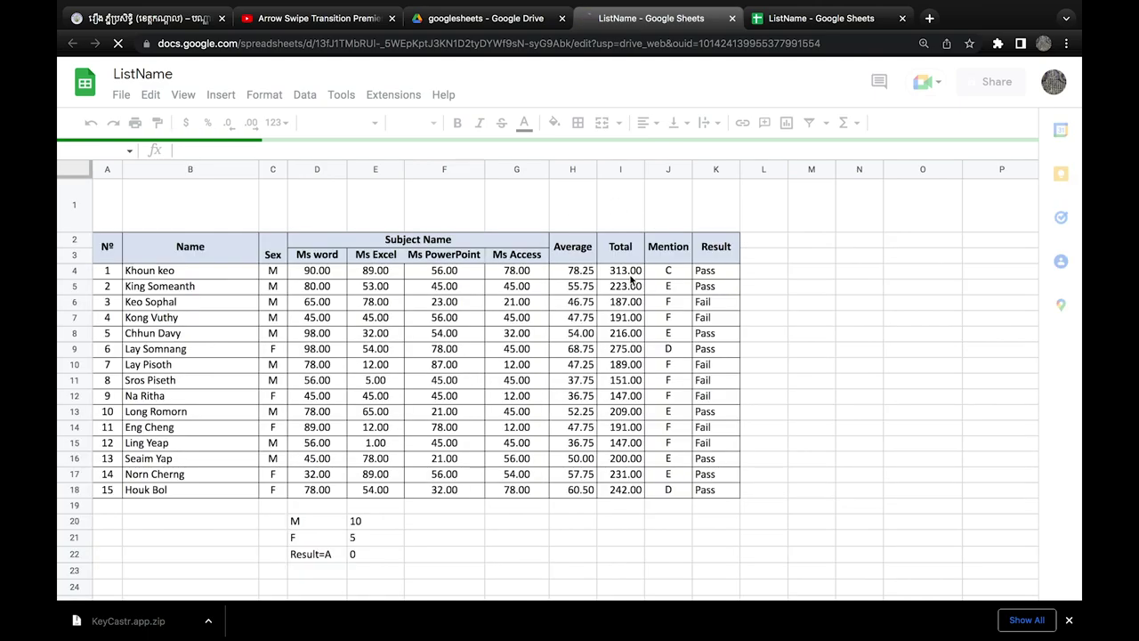
left_click(732, 20)
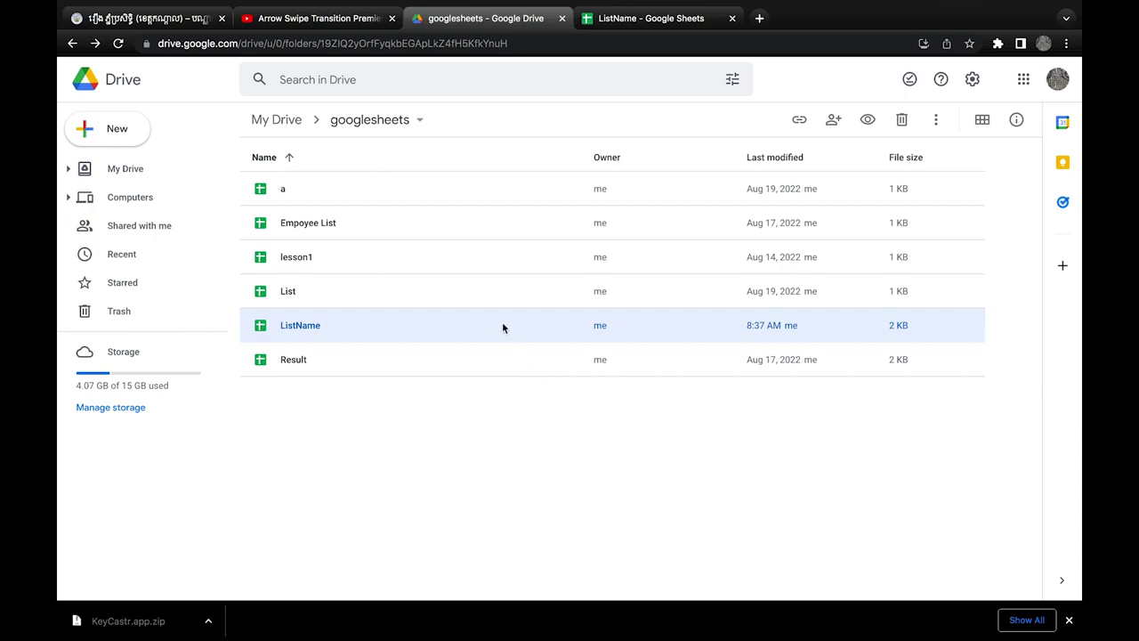
key("ctrl+Left")
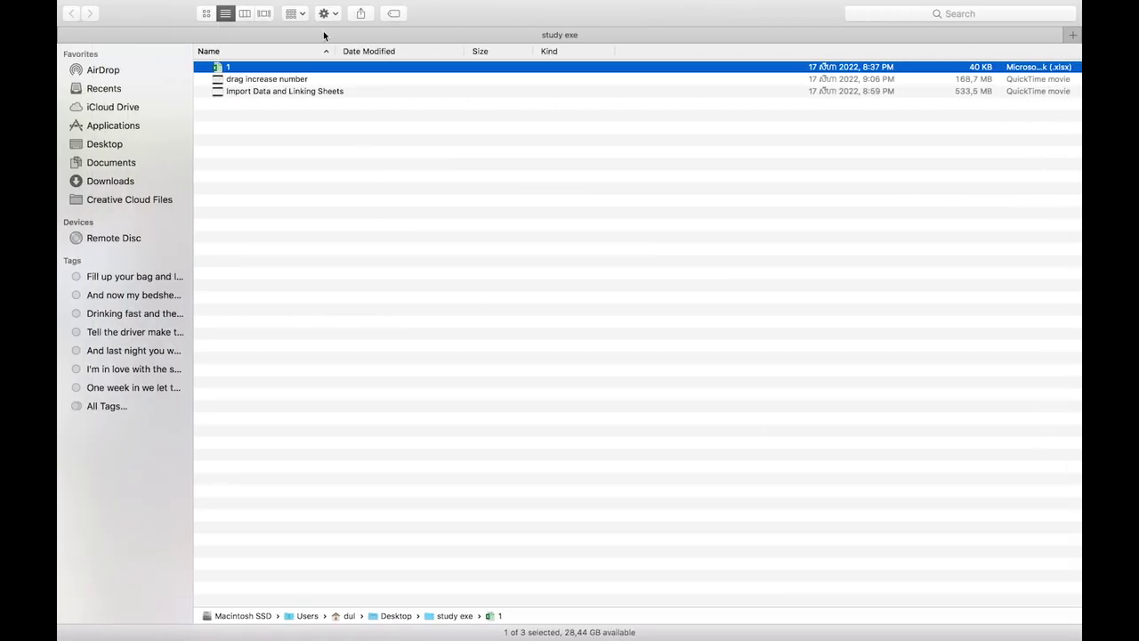
key("ctrl+Right")
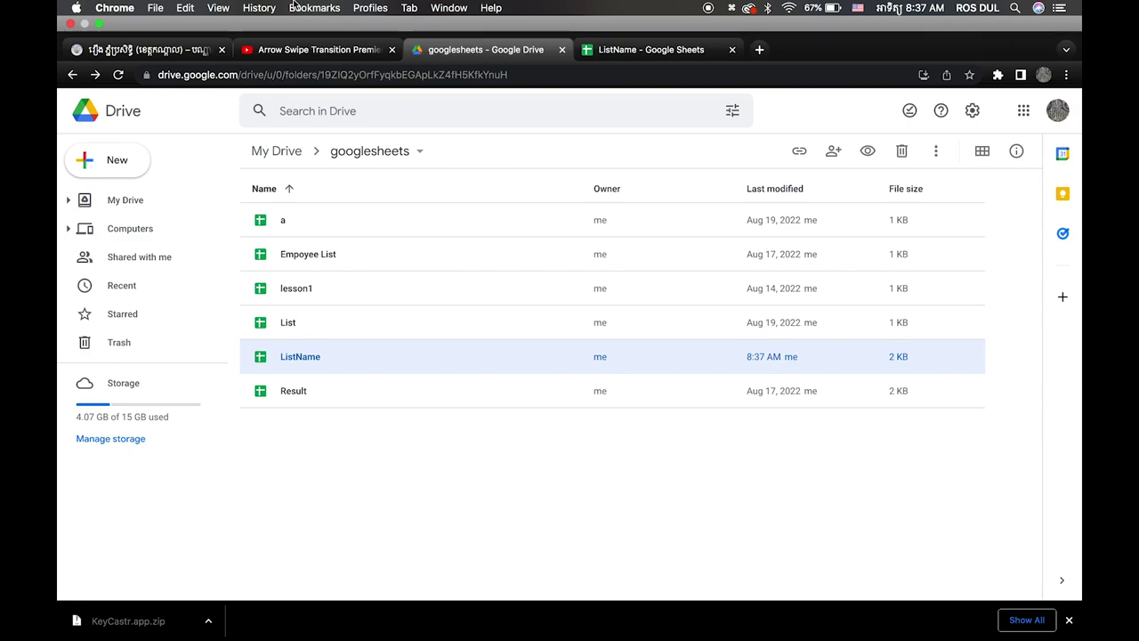